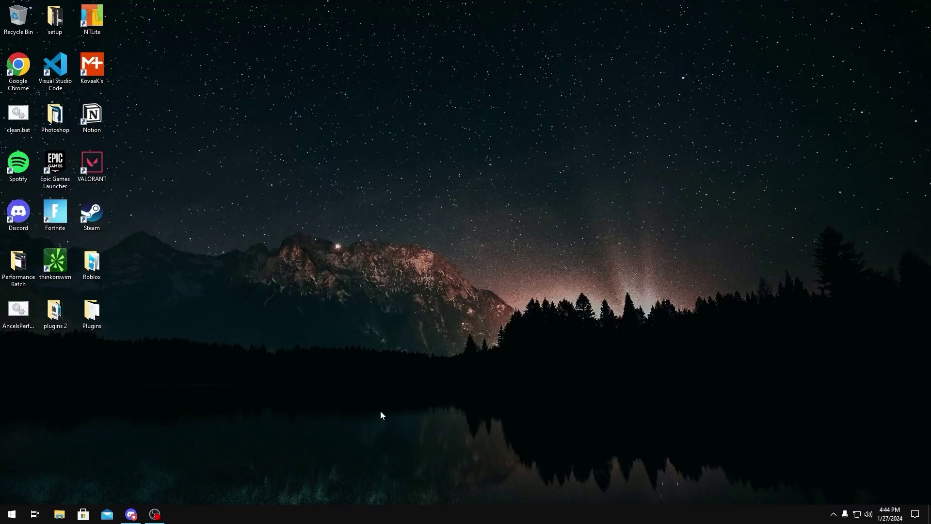
Step: End the running Discord (32 bit) task in Task Manager and close Task Manager
{"action": "right_click", "coordinate": [512, 515]}
{"action": "left_click", "coordinate": [563, 475]}
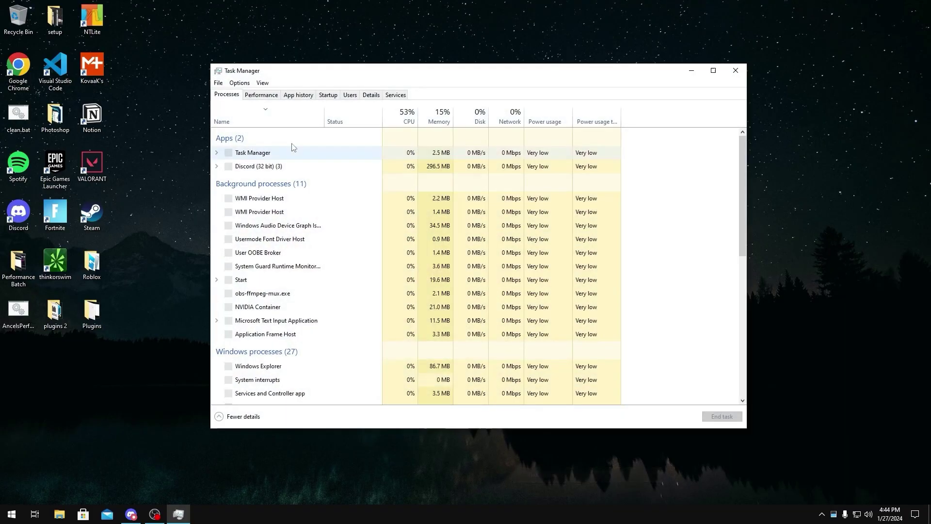
{"action": "left_click", "coordinate": [245, 180]}
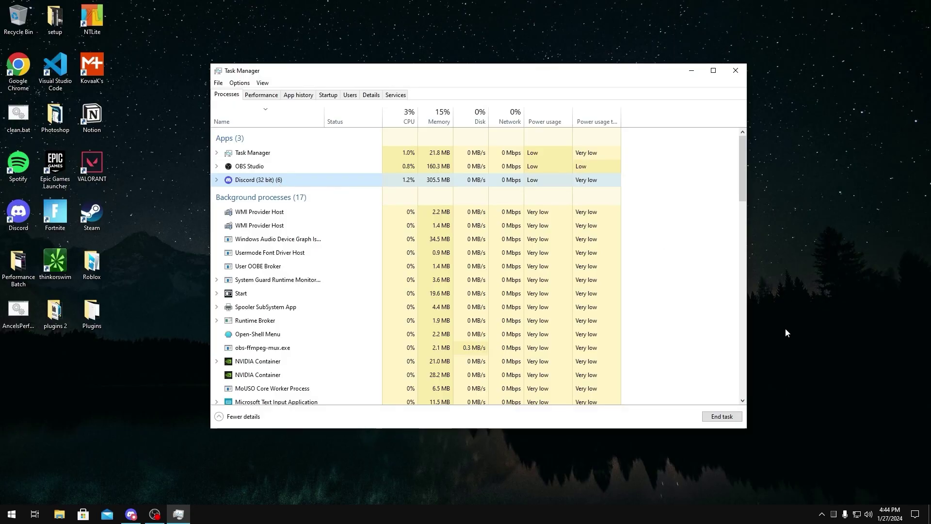
{"action": "left_click", "coordinate": [722, 416]}
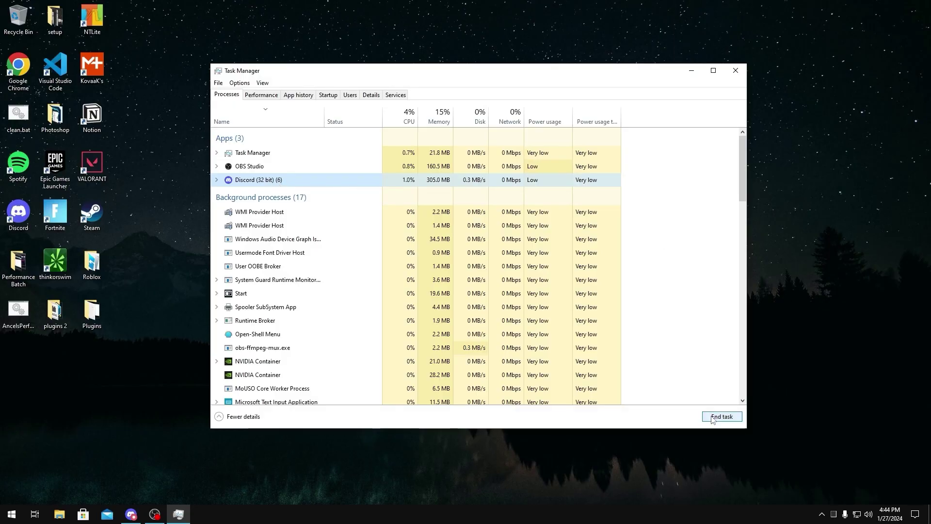
{"action": "left_click", "coordinate": [734, 73]}
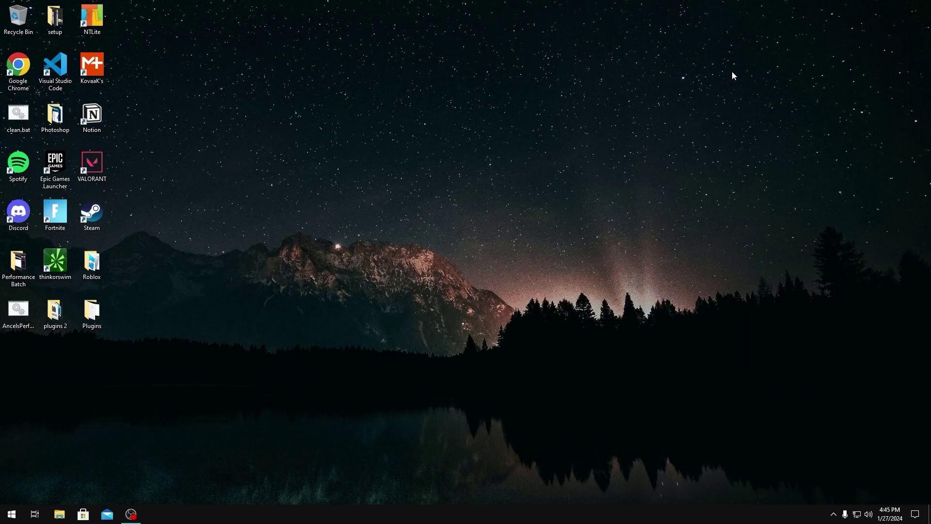
Step: Go to %localappdata% through the Run dialog and open the Discord folder there
{"action": "key", "text": "super+r"}
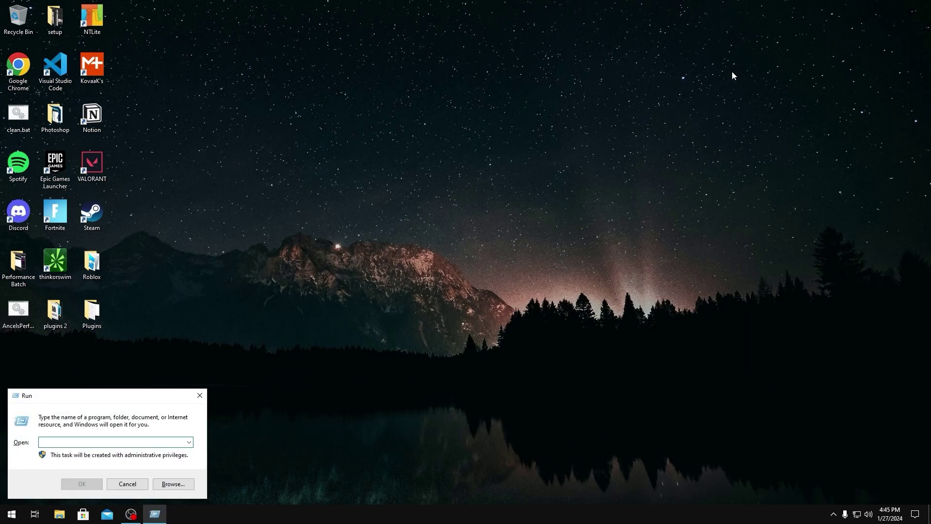
{"action": "type", "text": "%localappdata%"}
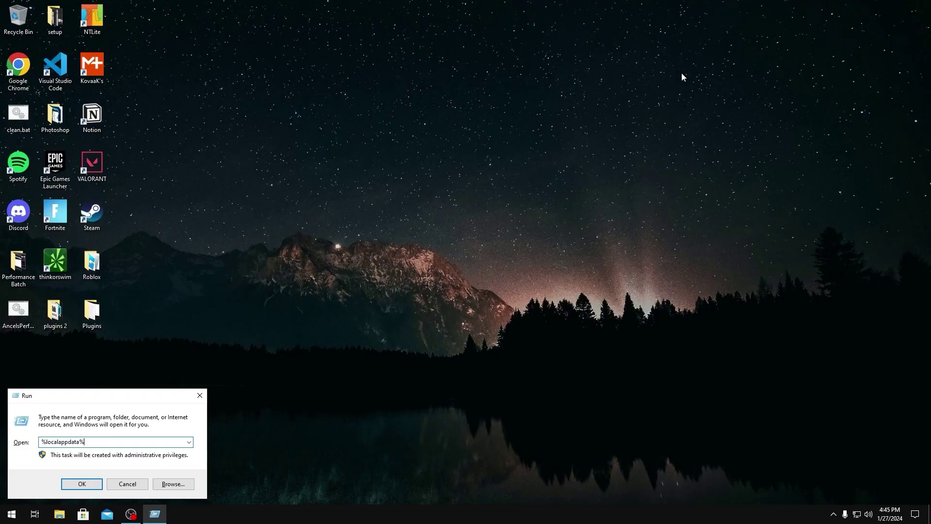
{"action": "left_click", "coordinate": [82, 484]}
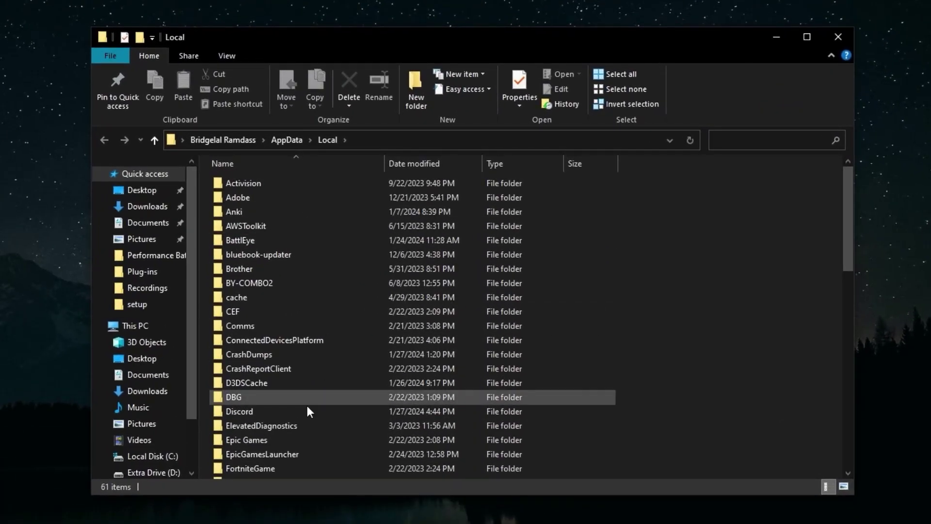
{"action": "double_click", "coordinate": [264, 410]}
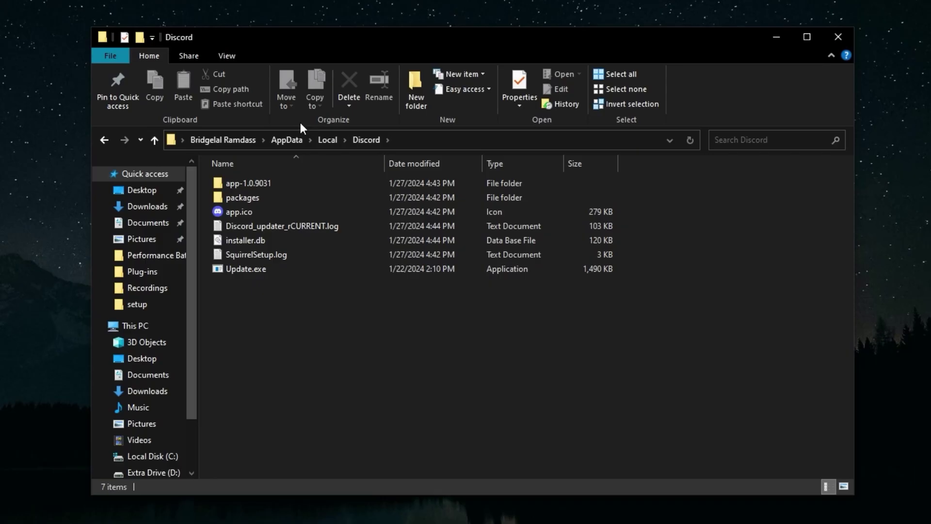
Step: Delete Update.exe, SquirrelSetup.log, Discord_updater_rCURRENT.log and the packages folder from the Discord folder
{"action": "left_click", "coordinate": [273, 268]}
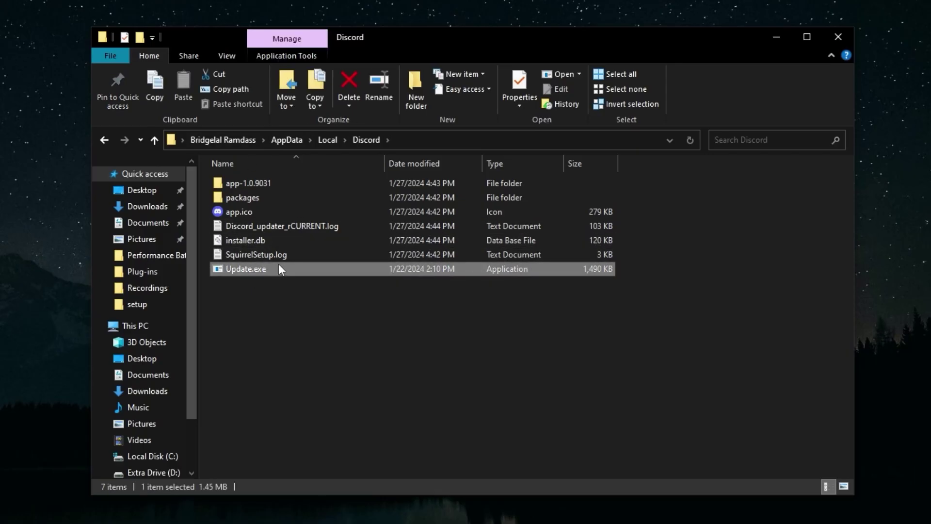
{"action": "left_click", "coordinate": [289, 254], "text": "ctrl"}
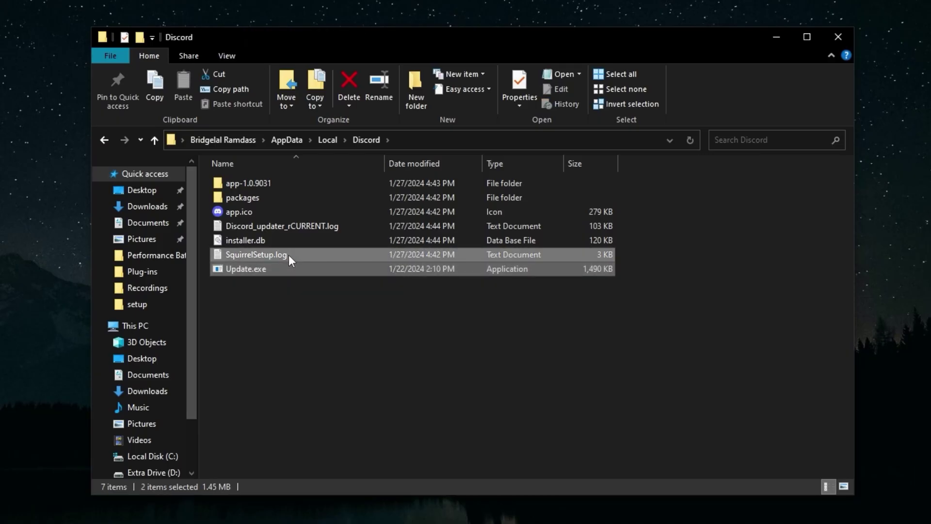
{"action": "left_click", "coordinate": [353, 226], "text": "ctrl"}
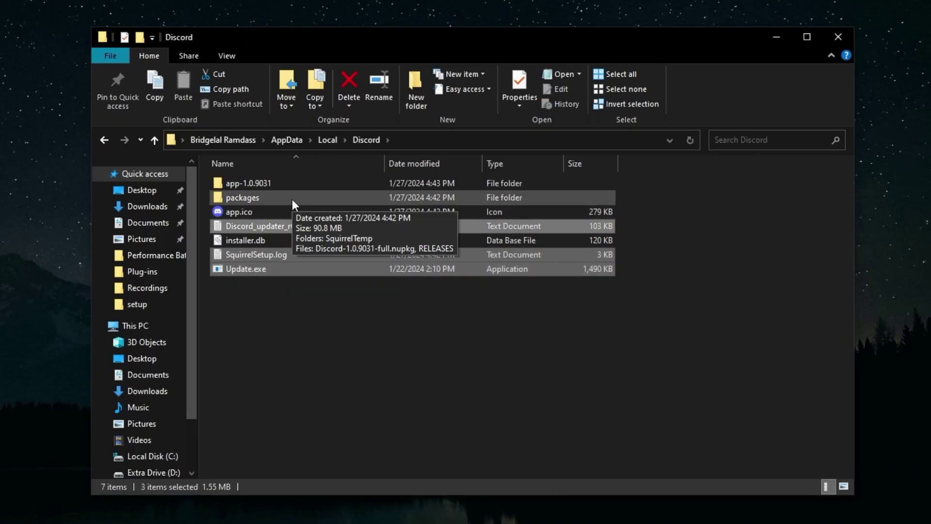
{"action": "left_click", "coordinate": [292, 199], "text": "ctrl"}
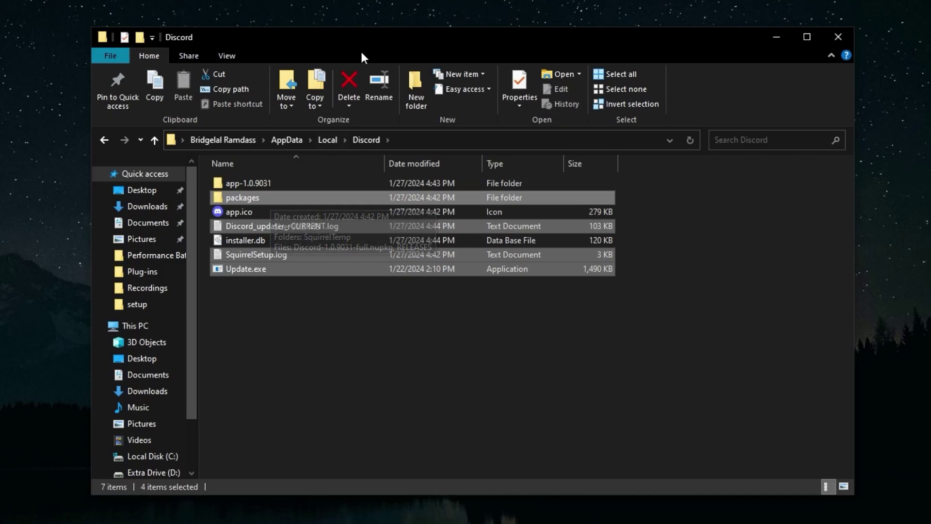
{"action": "left_click", "coordinate": [348, 78]}
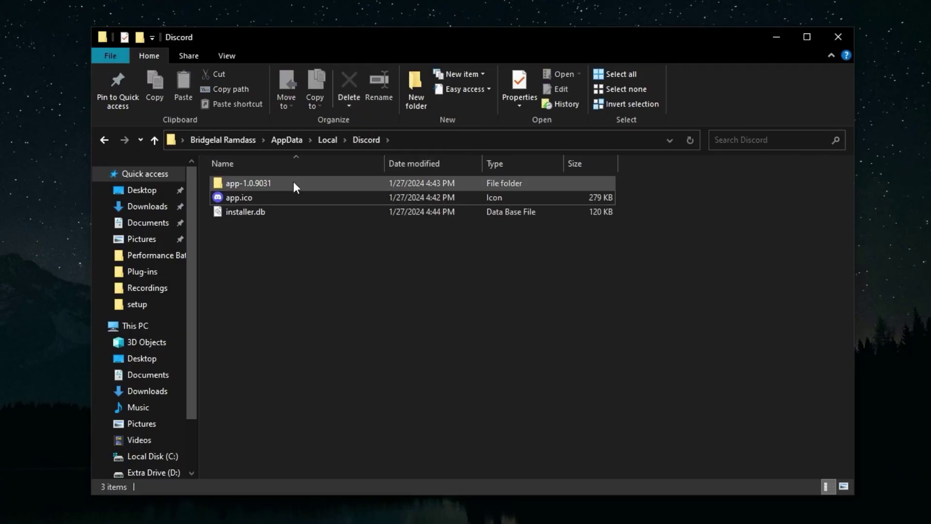
Step: Open the modules folder inside app-1.0.9031
{"action": "double_click", "coordinate": [281, 184]}
{"action": "left_click_drag", "start_coordinate": [651, 465], "coordinate": [659, 433]}
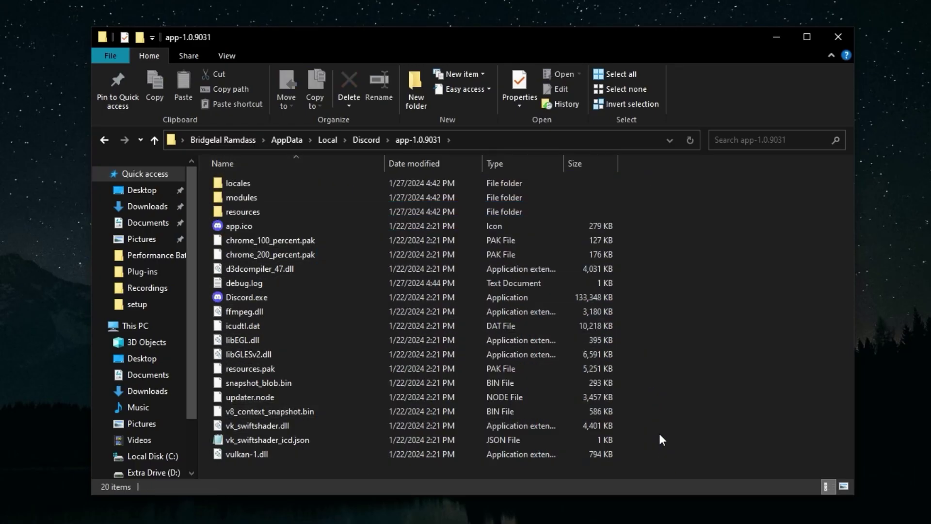
{"action": "double_click", "coordinate": [357, 197]}
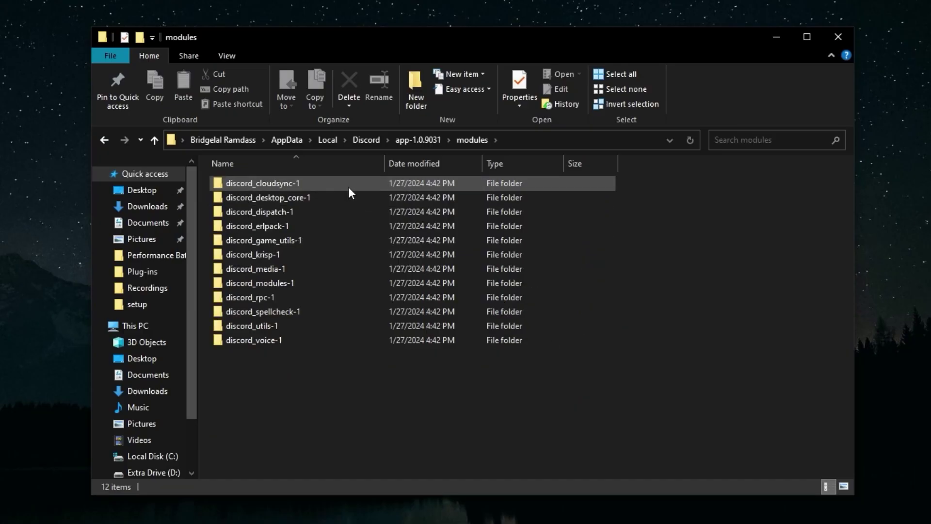
Step: Delete the discord_cloudsync-1, discord_dispatch-1, discord_erlpack-1, discord_game_utils-1, discord_krisp-1, discord_rpc-1 and discord_spellcheck-1 folders
{"action": "left_click", "coordinate": [349, 187]}
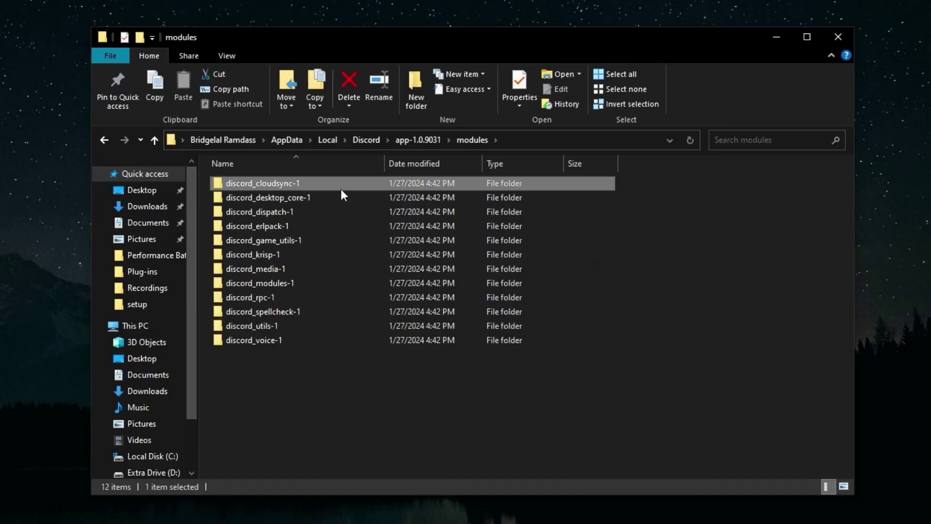
{"action": "left_click", "coordinate": [306, 209], "text": "ctrl"}
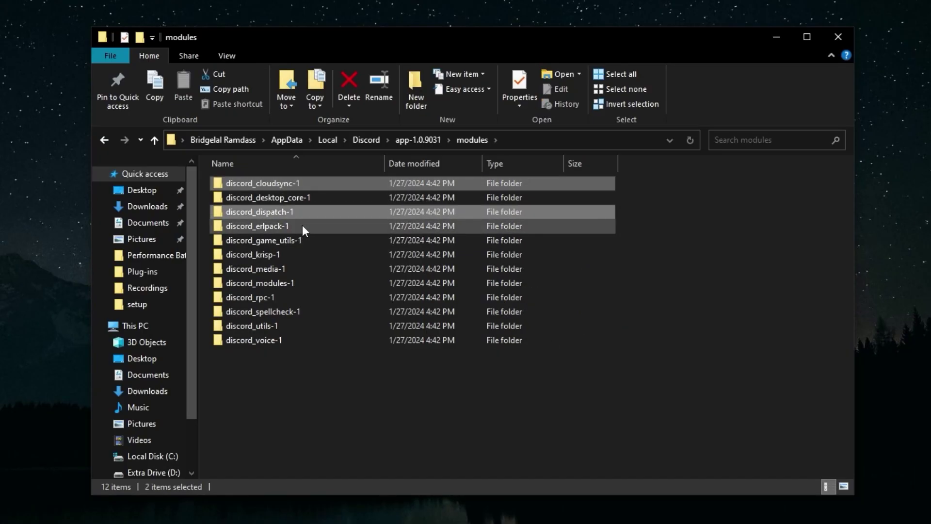
{"action": "left_click", "coordinate": [302, 225], "text": "ctrl"}
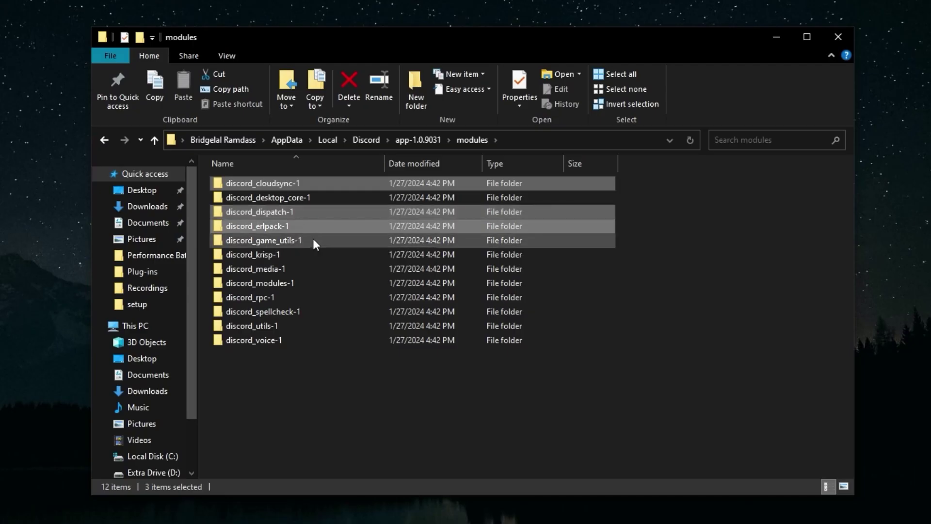
{"action": "left_click", "coordinate": [313, 238], "text": "ctrl"}
{"action": "left_click", "coordinate": [301, 253], "text": "ctrl"}
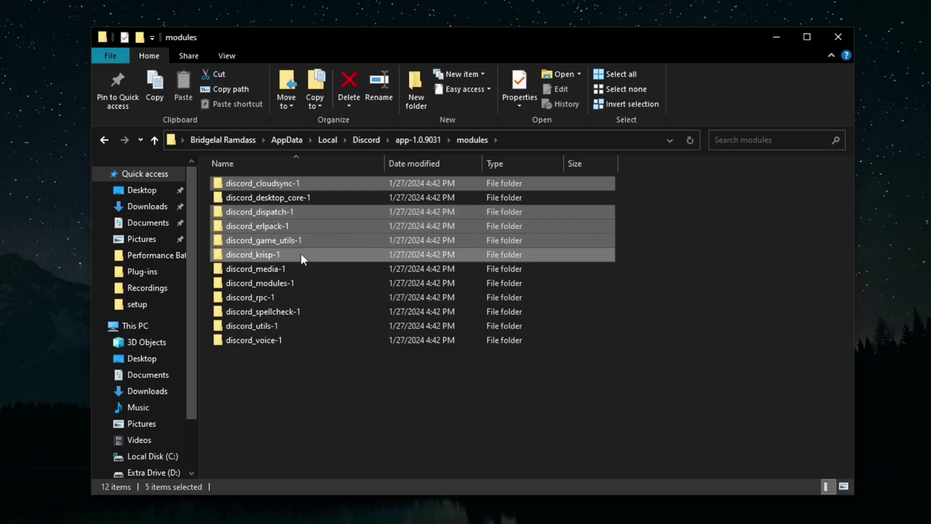
{"action": "left_click", "coordinate": [292, 299], "text": "ctrl"}
{"action": "left_click", "coordinate": [315, 310], "text": "ctrl"}
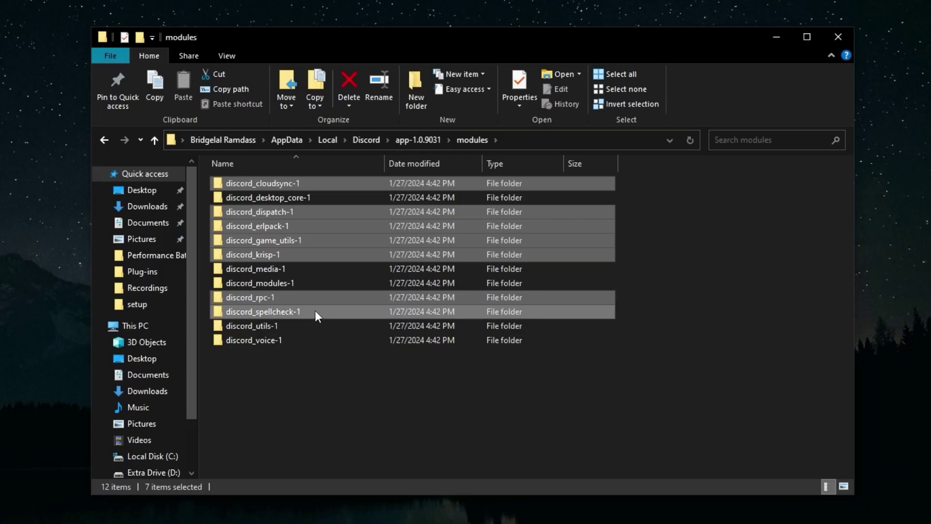
{"action": "left_click", "coordinate": [346, 84]}
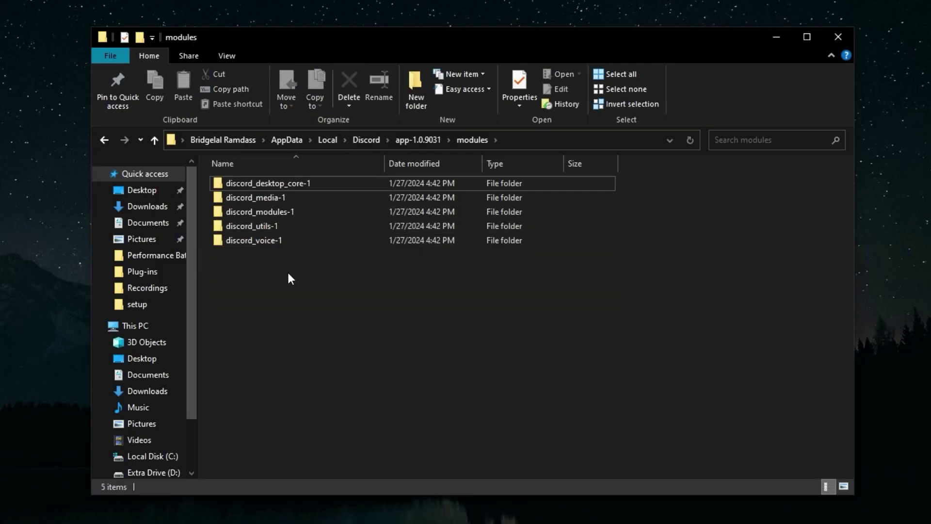
{"action": "left_click_drag", "start_coordinate": [287, 274], "coordinate": [287, 176]}
{"action": "left_click", "coordinate": [294, 290]}
{"action": "left_click_drag", "start_coordinate": [291, 272], "coordinate": [293, 179]}
{"action": "left_click", "coordinate": [298, 281]}
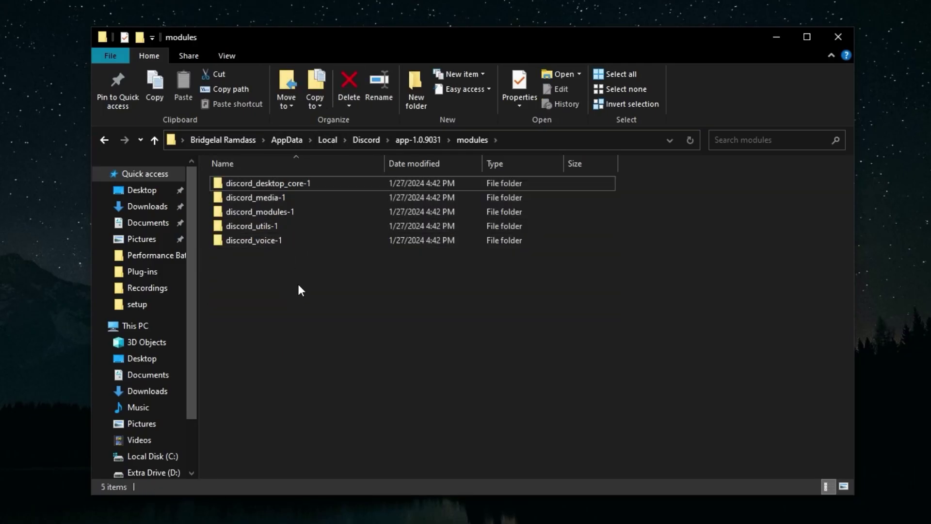
Step: Delete every language file in the app-1.0.9031 locales folder except en-US.pak
{"action": "left_click", "coordinate": [416, 140]}
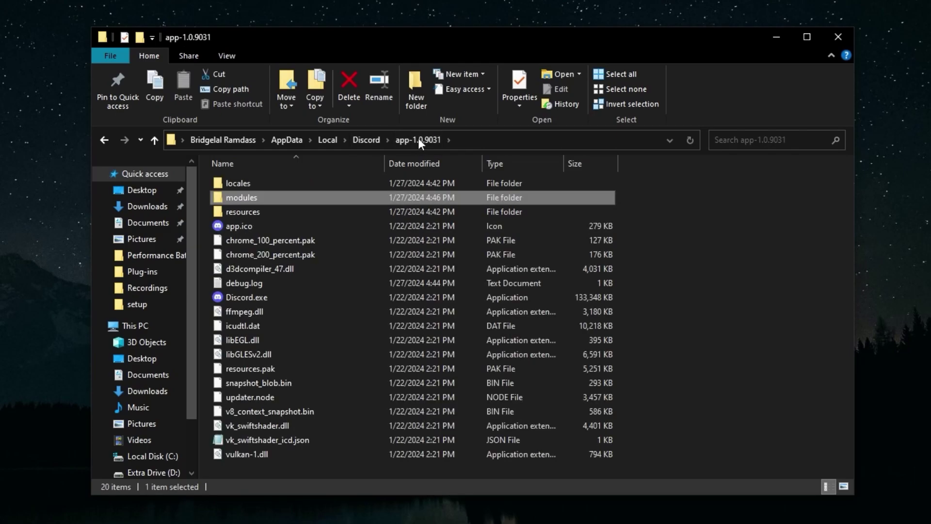
{"action": "double_click", "coordinate": [271, 183]}
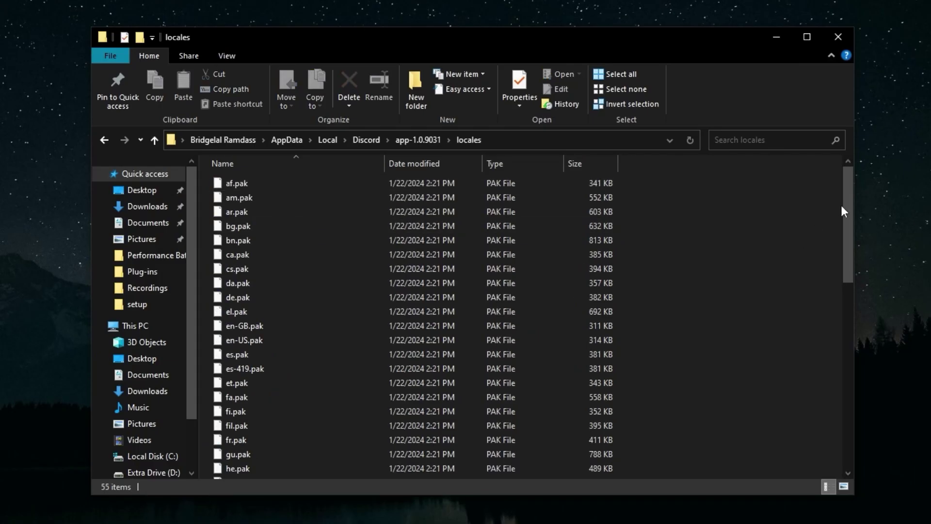
{"action": "mouse_move", "coordinate": [848, 183]}
{"action": "left_mouse_down"}
{"action": "mouse_move", "coordinate": [834, 406]}
{"action": "mouse_move", "coordinate": [838, 178]}
{"action": "left_mouse_up"}
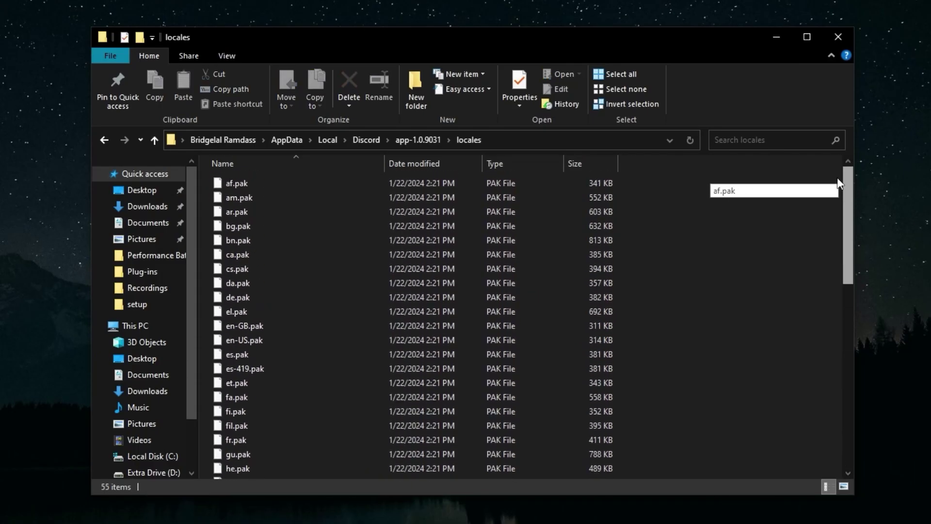
{"action": "left_click", "coordinate": [334, 267]}
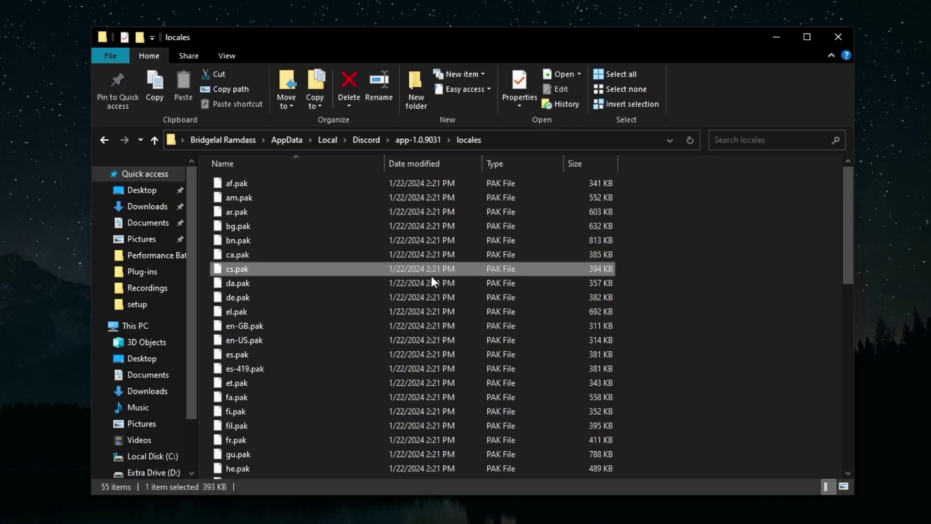
{"action": "key", "text": "ctrl+a"}
{"action": "scroll", "coordinate": [294, 250], "scroll_direction": "down", "scroll_amount": 5}
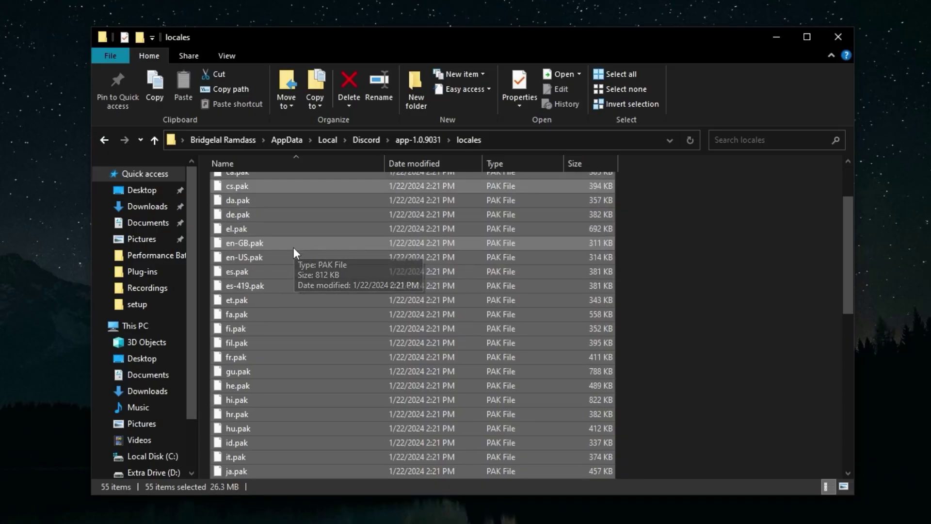
{"action": "scroll", "coordinate": [289, 257], "scroll_direction": "up", "scroll_amount": 5}
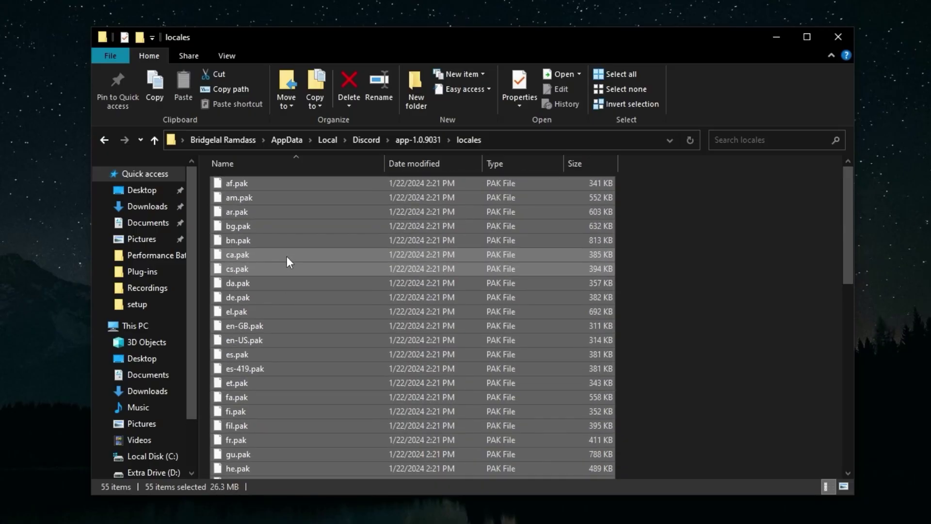
{"action": "left_click", "coordinate": [269, 340], "text": "ctrl"}
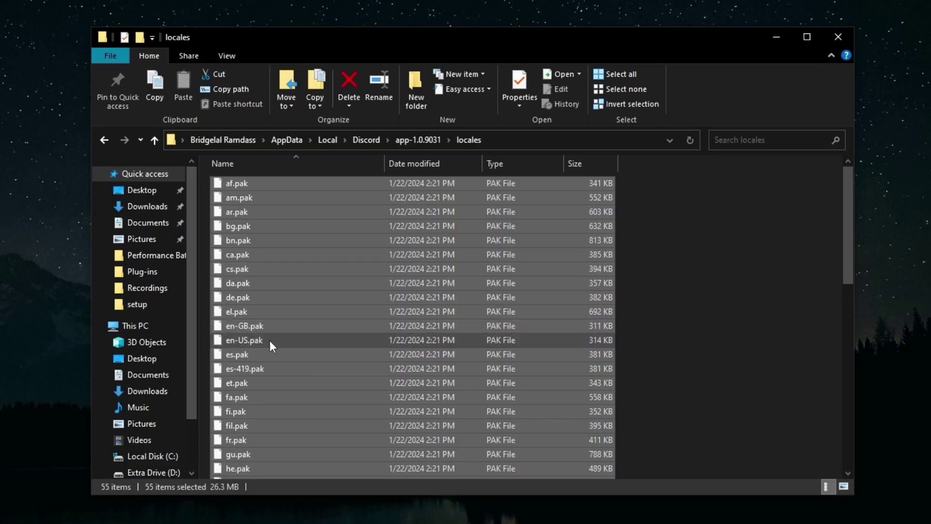
{"action": "left_click", "coordinate": [347, 82]}
Step: Return to the app-1.0.9031 folder and move the desktop's old Discord shortcut to the Recycle Bin
{"action": "left_click", "coordinate": [424, 139]}
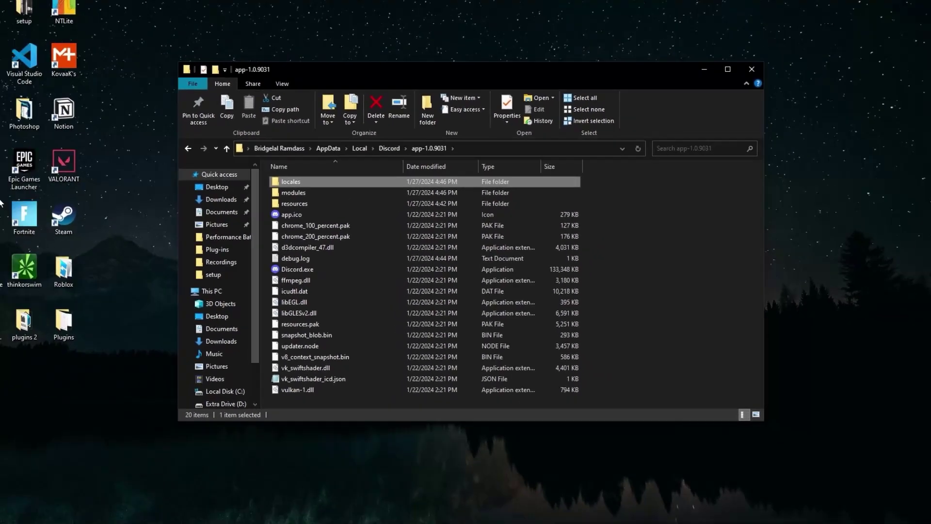
{"action": "left_click", "coordinate": [149, 200]}
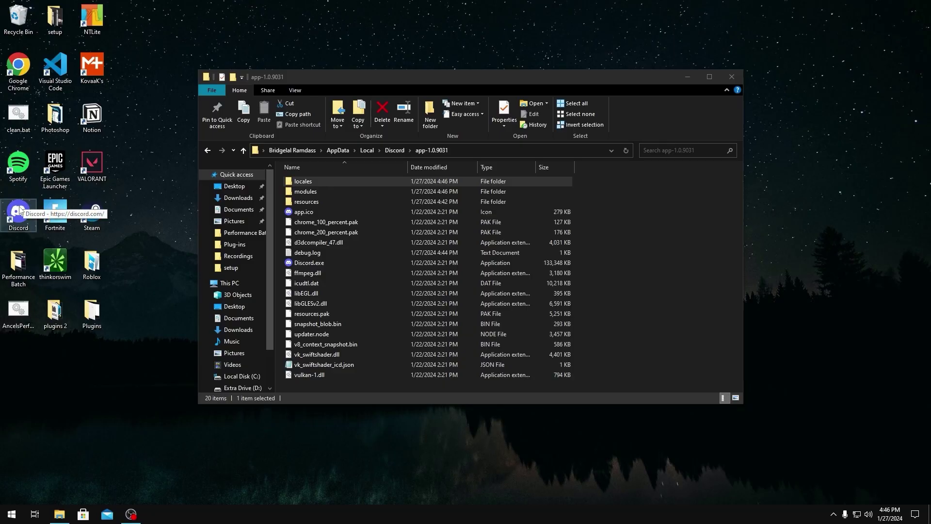
{"action": "left_click_drag", "start_coordinate": [20, 212], "coordinate": [22, 17]}
Step: Create a shortcut to Discord.exe and place it on the desktop where the old Discord icon was
{"action": "left_click", "coordinate": [318, 262]}
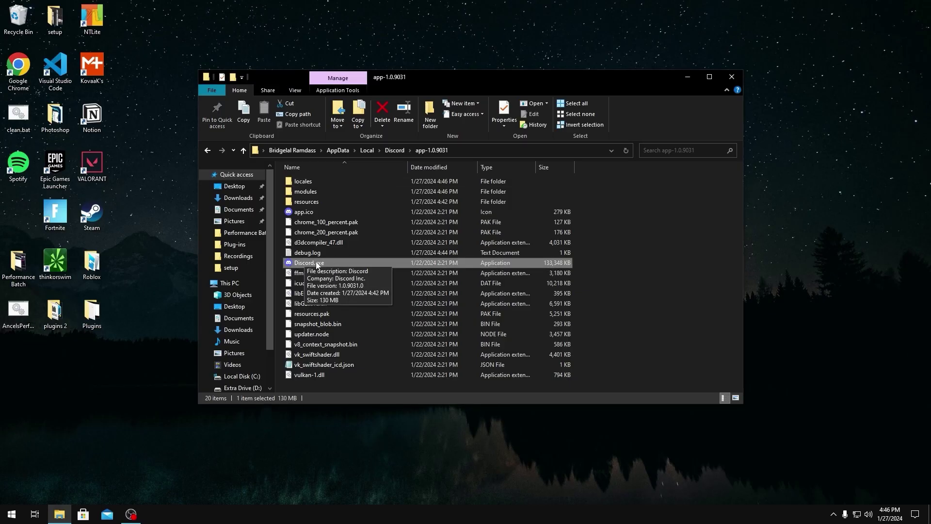
{"action": "right_click", "coordinate": [331, 263]}
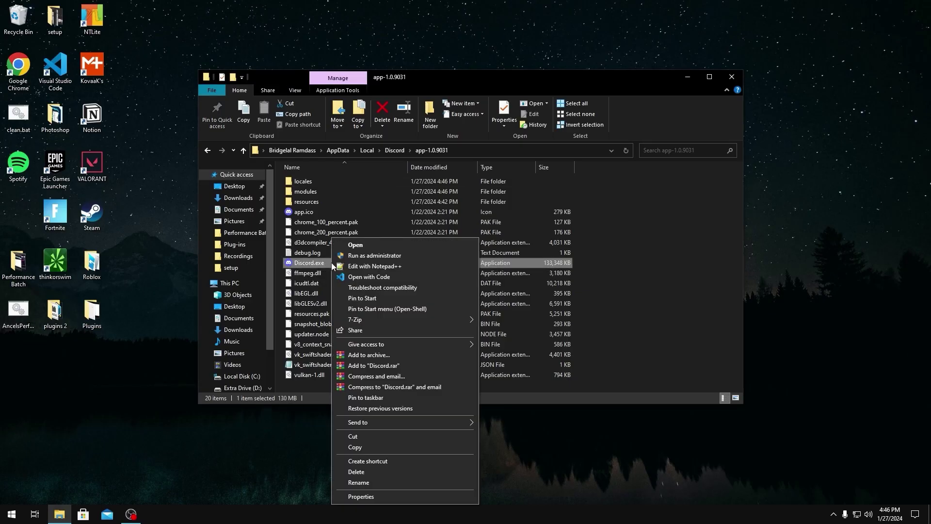
{"action": "left_click", "coordinate": [365, 461]}
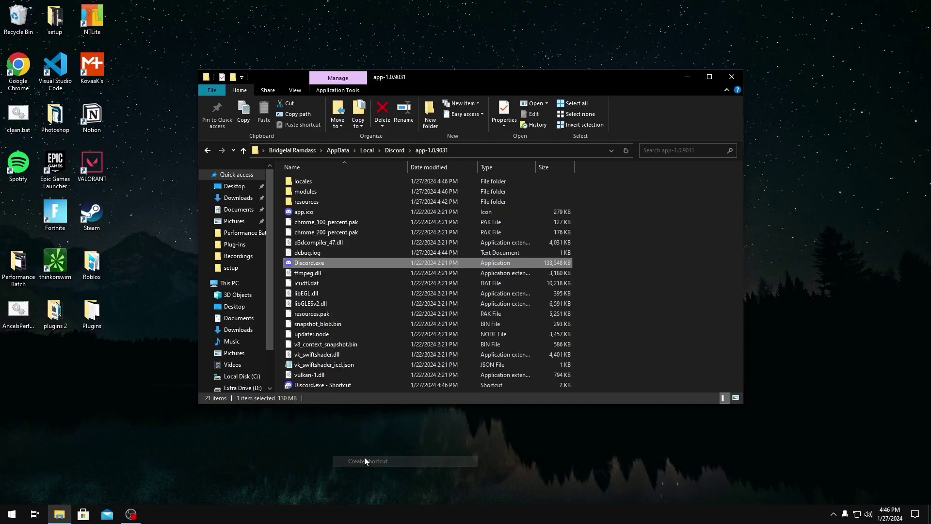
{"action": "left_click_drag", "start_coordinate": [327, 277], "coordinate": [17, 217]}
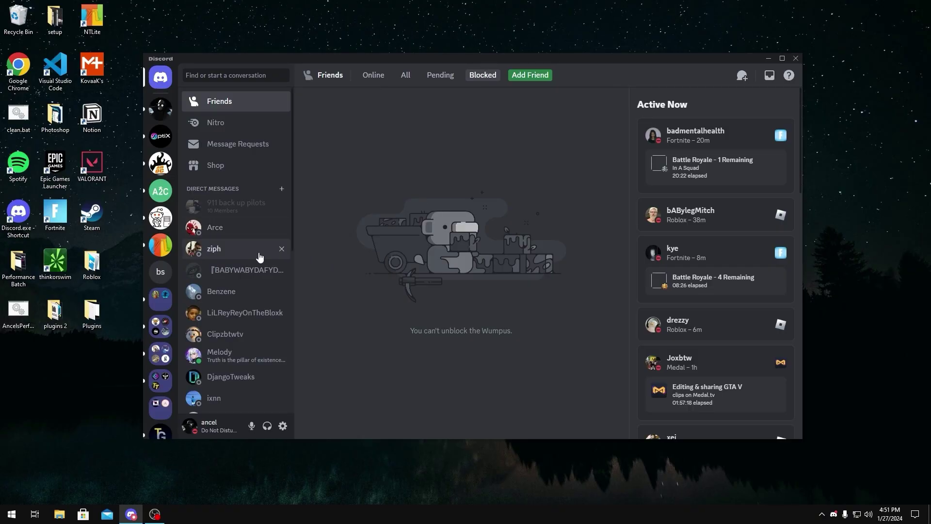
Step: Close the fifth conversation in the direct messages list
{"action": "left_click", "coordinate": [282, 291]}
{"action": "scroll", "coordinate": [256, 241], "scroll_direction": "down", "scroll_amount": 3}
{"action": "scroll", "coordinate": [256, 241], "scroll_direction": "up", "scroll_amount": 3}
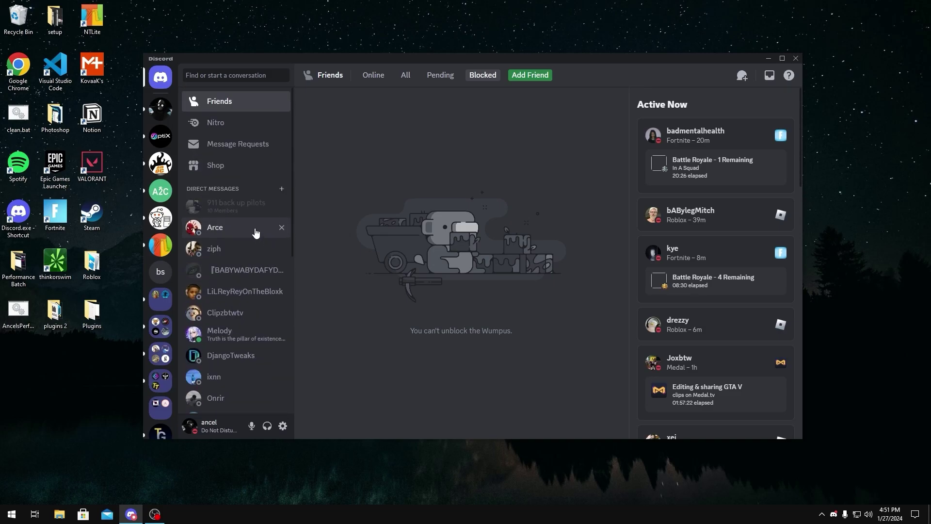
Step: Review the pending friend requests, the blocked users and the list of joined servers
{"action": "left_click", "coordinate": [442, 77]}
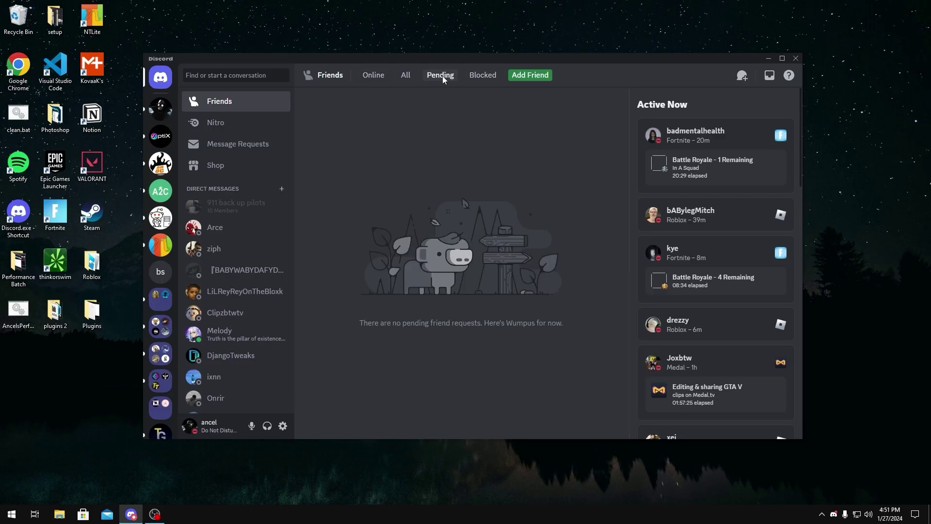
{"action": "left_click", "coordinate": [487, 76]}
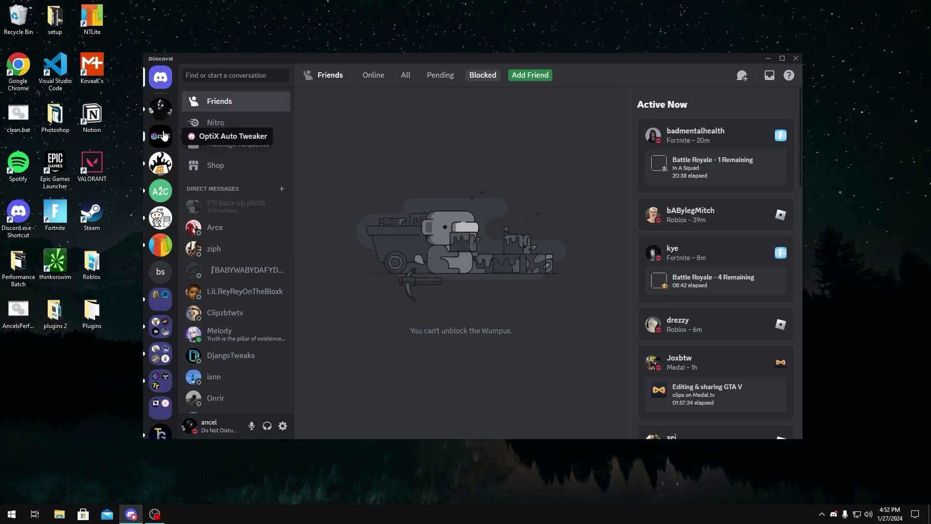
{"action": "scroll", "coordinate": [160, 191], "scroll_direction": "down", "scroll_amount": 3}
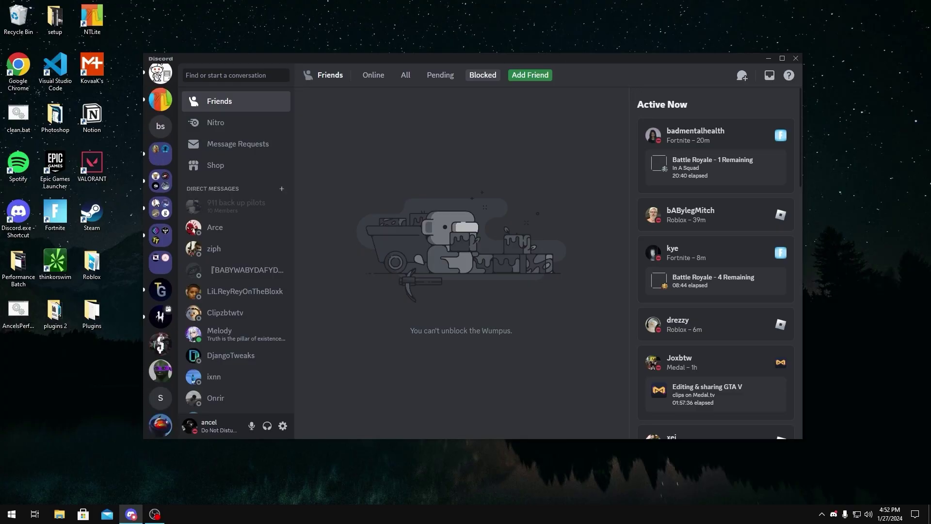
{"action": "scroll", "coordinate": [156, 205], "scroll_direction": "up", "scroll_amount": 3}
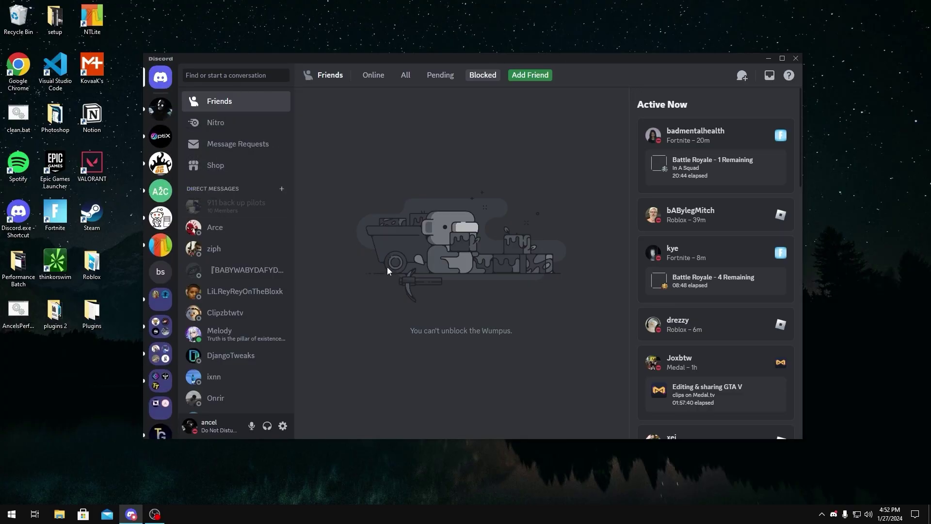
Step: Open the user settings and examine the data usage options under Privacy & Safety
{"action": "left_click", "coordinate": [283, 426]}
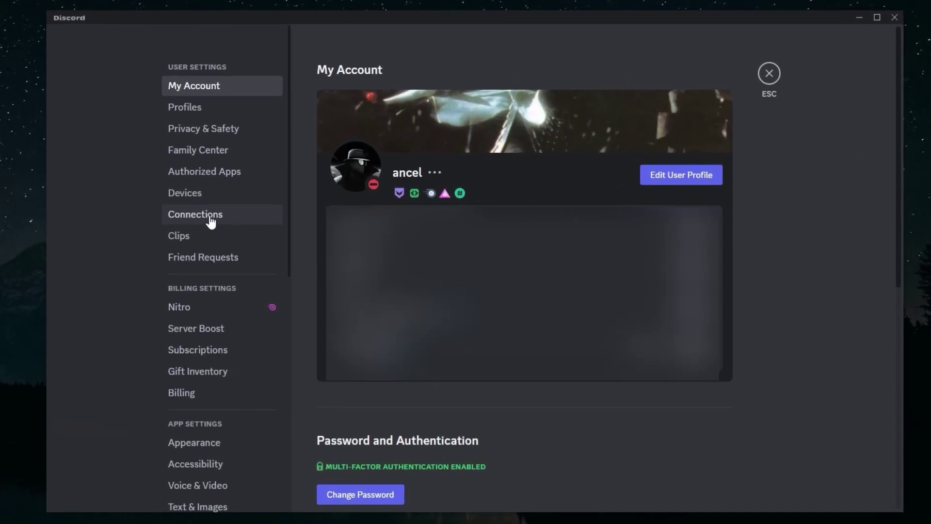
{"action": "left_click", "coordinate": [219, 130]}
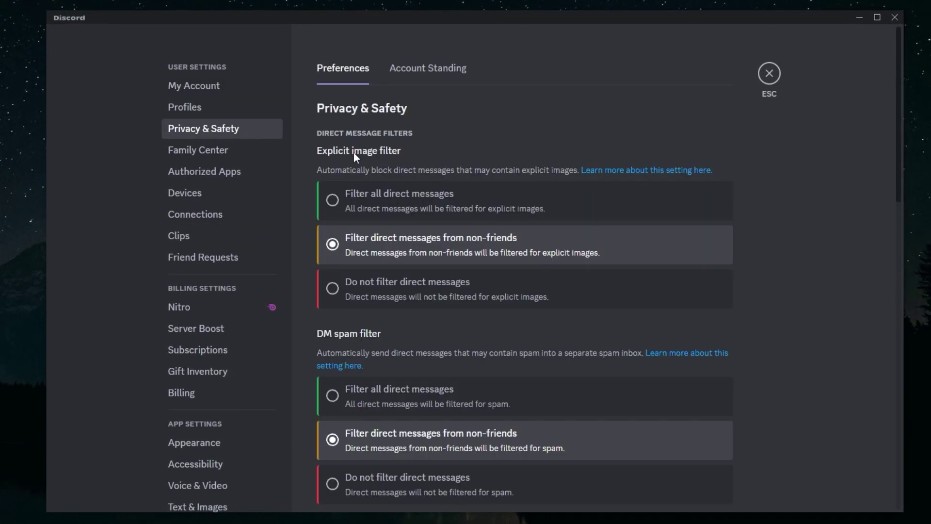
{"action": "scroll", "coordinate": [487, 243], "scroll_direction": "down", "scroll_amount": 15}
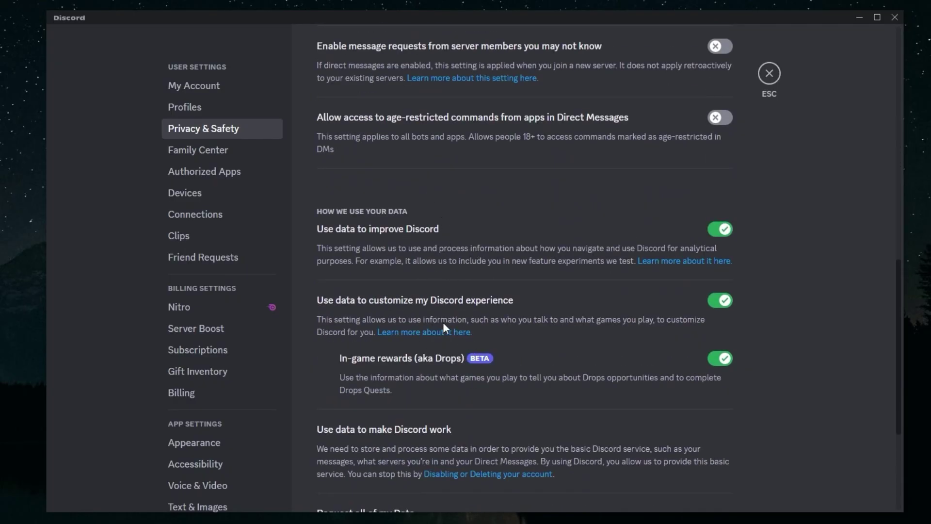
{"action": "scroll", "coordinate": [439, 315], "scroll_direction": "down", "scroll_amount": 2}
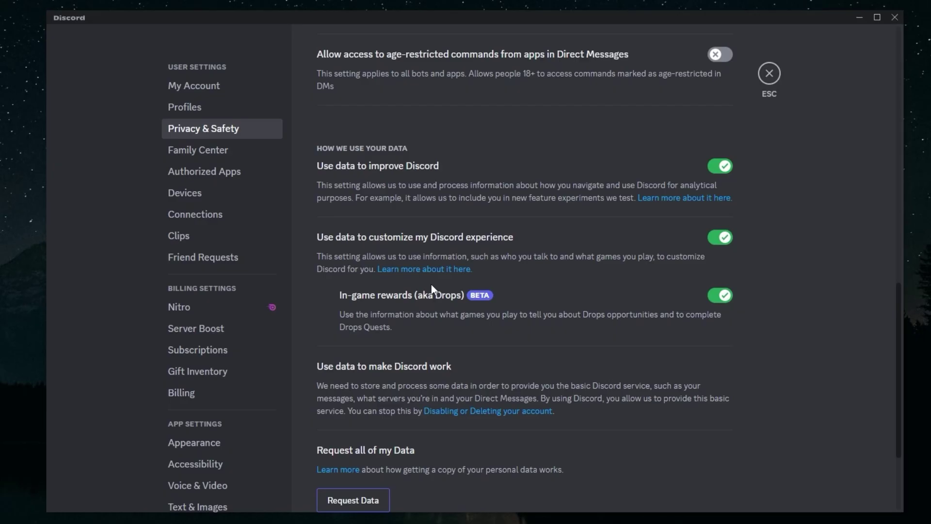
Step: Check the Enable Clipping option in the Clips settings and the Friend Requests permissions
{"action": "left_click", "coordinate": [222, 236]}
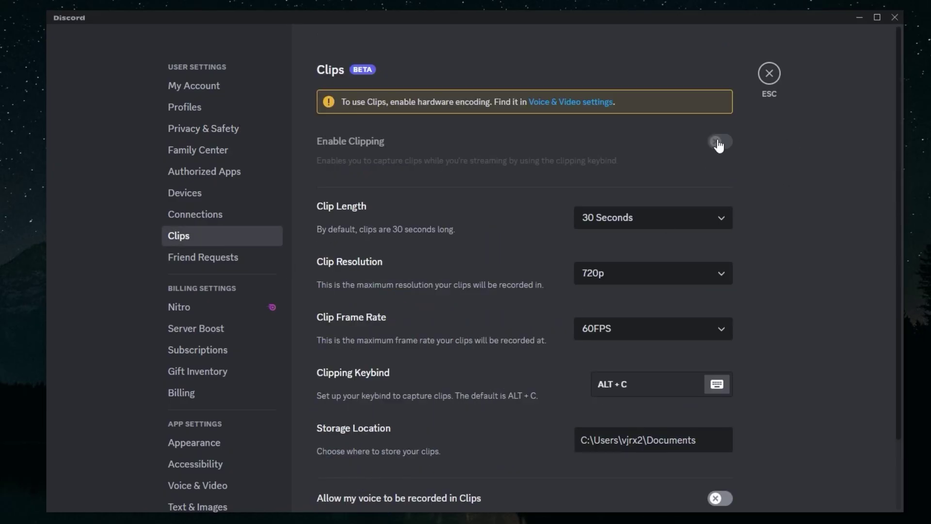
{"action": "left_click", "coordinate": [222, 262]}
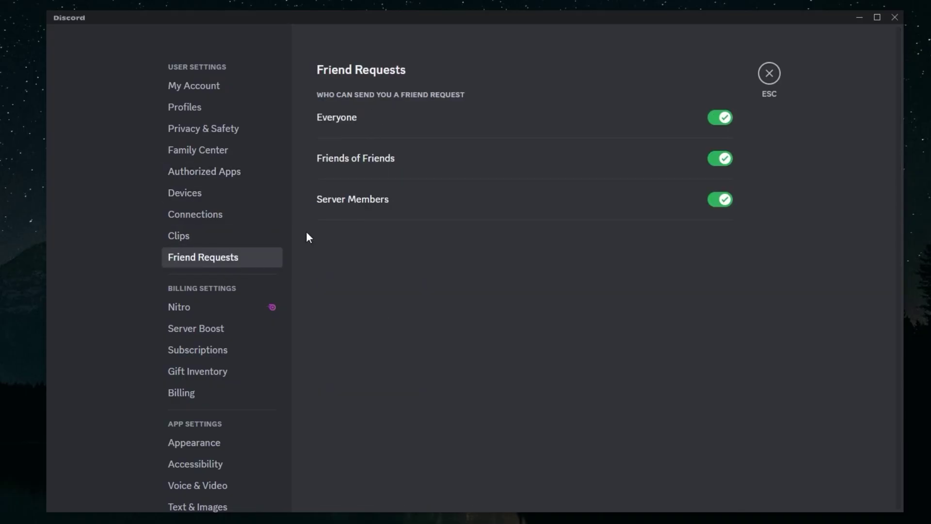
{"action": "scroll", "coordinate": [202, 224], "scroll_direction": "down", "scroll_amount": 2}
{"action": "scroll", "coordinate": [202, 225], "scroll_direction": "down", "scroll_amount": 2}
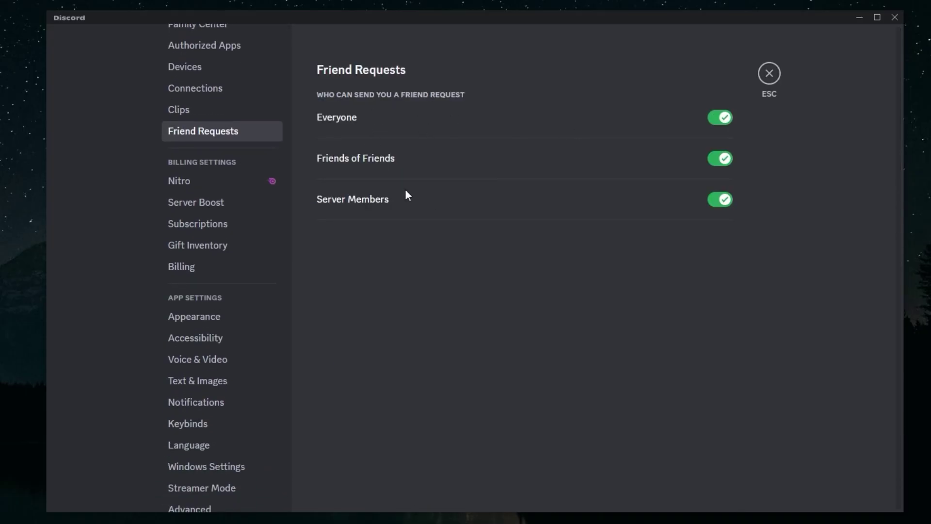
Step: Review the message display options in Appearance and the GIF, animated emoji and sticker options in Accessibility
{"action": "scroll", "coordinate": [211, 209], "scroll_direction": "down", "scroll_amount": 4}
{"action": "left_click", "coordinate": [209, 218]}
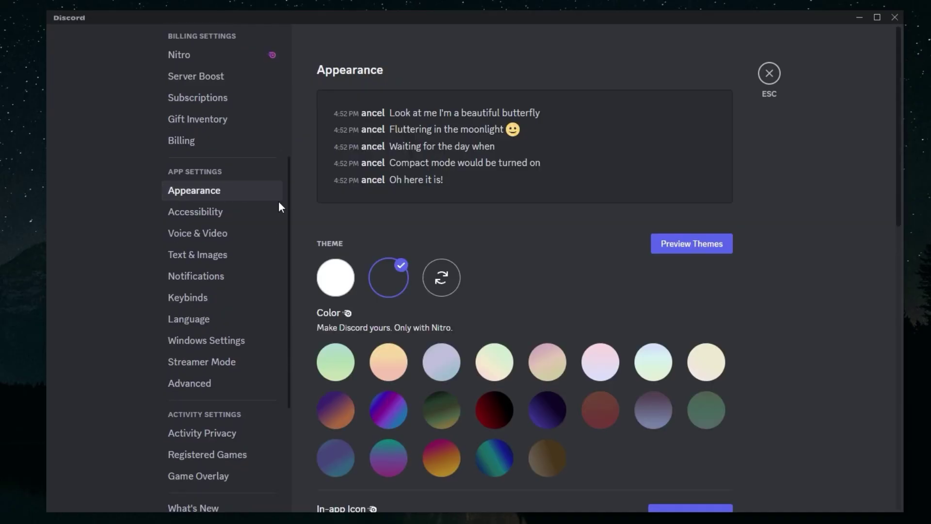
{"action": "scroll", "coordinate": [416, 213], "scroll_direction": "down", "scroll_amount": 12}
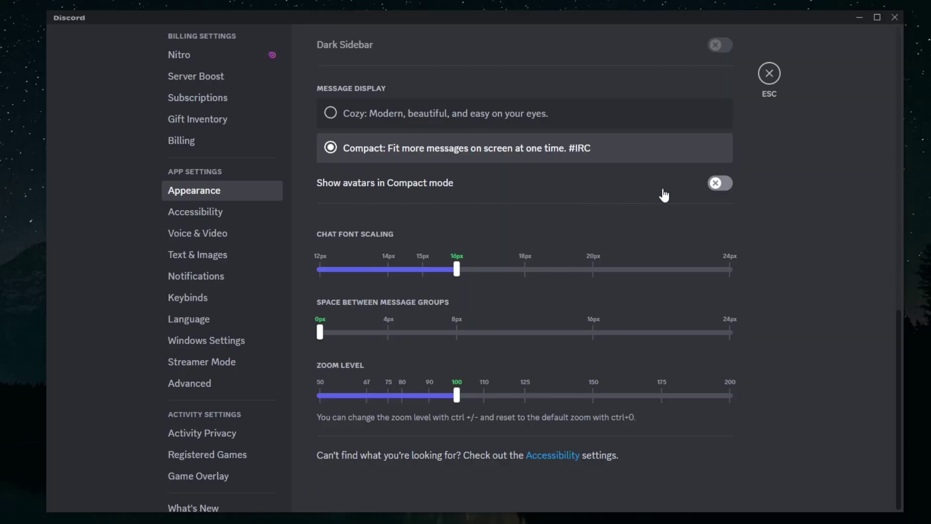
{"action": "left_click", "coordinate": [250, 216]}
{"action": "scroll", "coordinate": [343, 205], "scroll_direction": "down", "scroll_amount": 10}
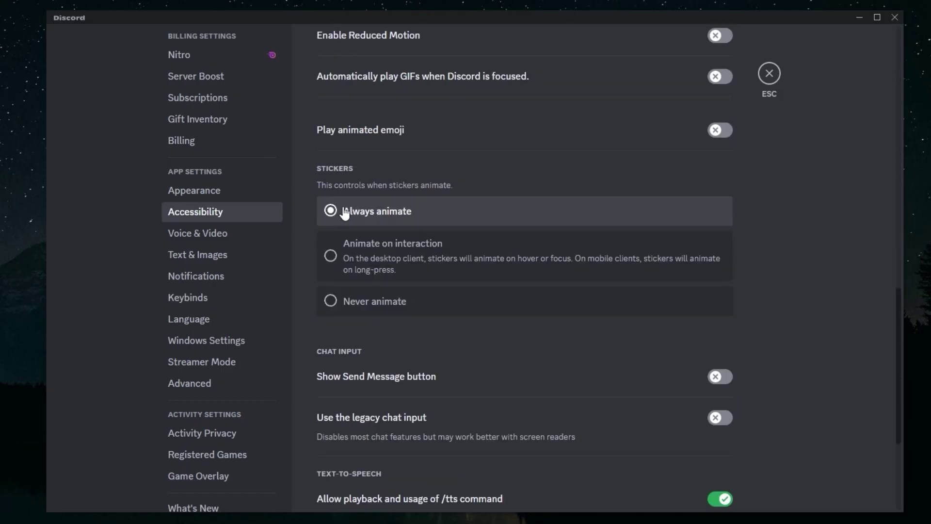
{"action": "scroll", "coordinate": [344, 214], "scroll_direction": "down", "scroll_amount": 3}
{"action": "scroll", "coordinate": [709, 243], "scroll_direction": "up", "scroll_amount": 7}
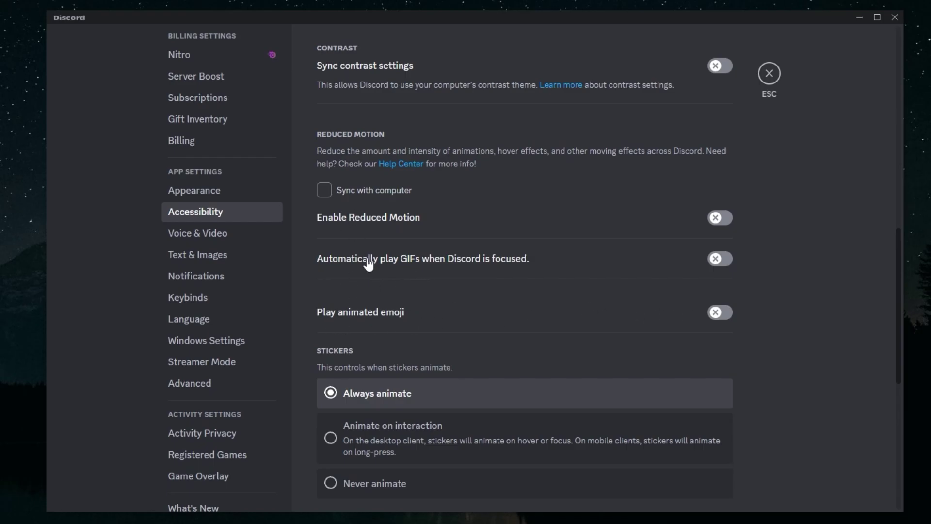
Step: Examine the hardware acceleration, screen share and debugging options in Voice & Video, plus the startup behavior in Windows Settings
{"action": "left_click", "coordinate": [235, 235]}
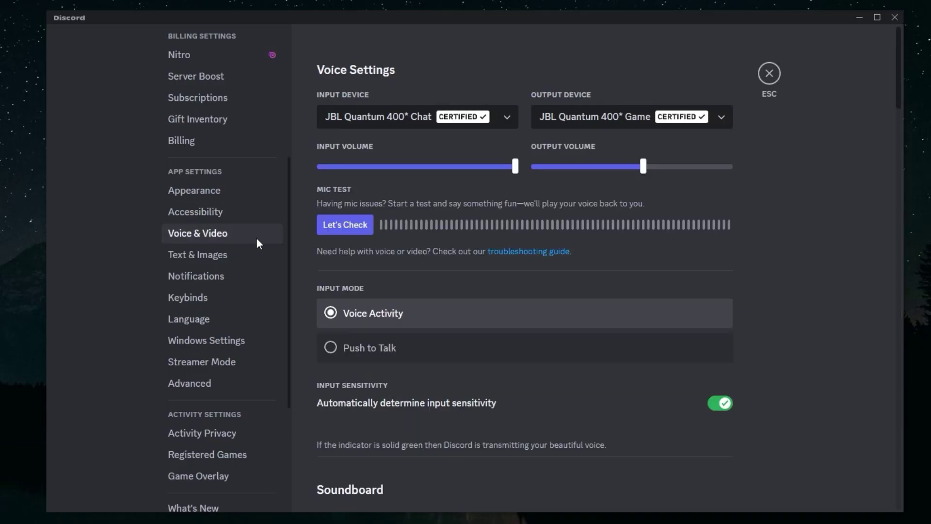
{"action": "scroll", "coordinate": [388, 262], "scroll_direction": "down", "scroll_amount": 15}
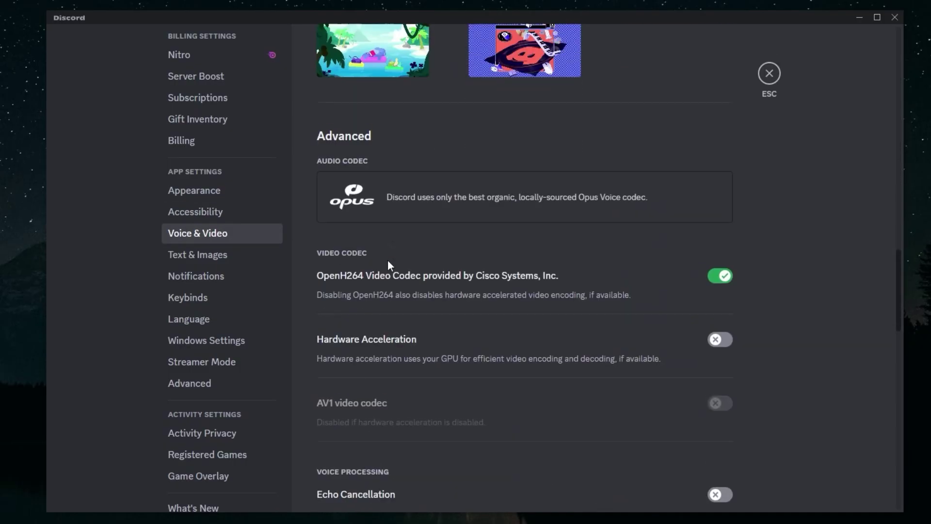
{"action": "scroll", "coordinate": [391, 265], "scroll_direction": "down", "scroll_amount": 3}
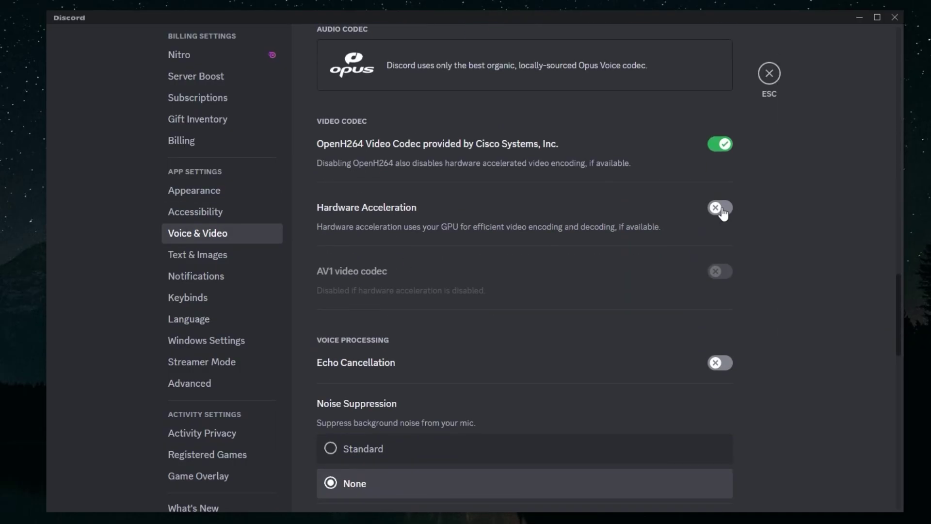
{"action": "scroll", "coordinate": [536, 208], "scroll_direction": "down", "scroll_amount": 14}
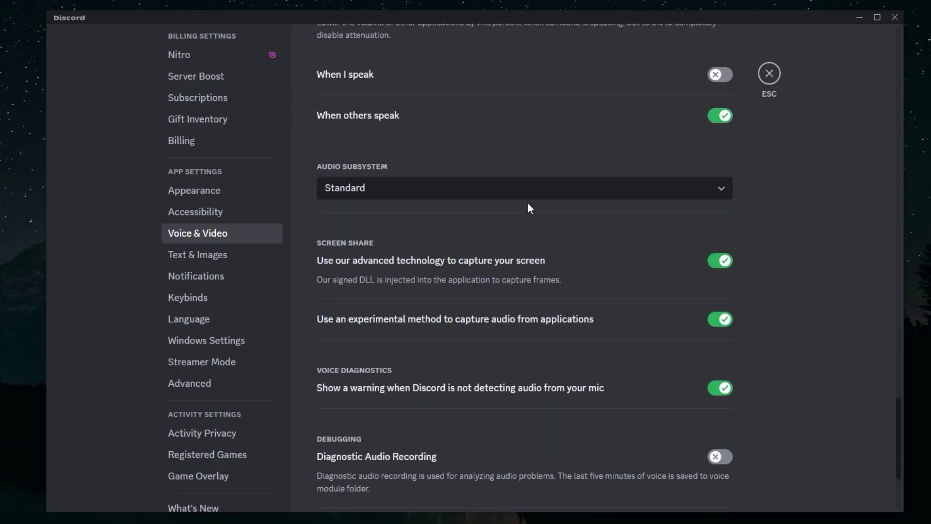
{"action": "scroll", "coordinate": [528, 202], "scroll_direction": "down", "scroll_amount": 3}
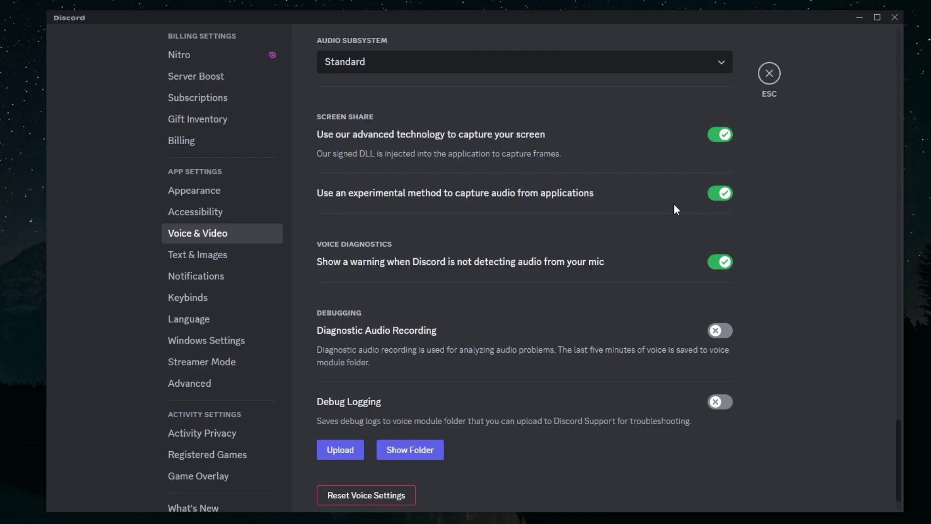
{"action": "scroll", "coordinate": [573, 203], "scroll_direction": "down", "scroll_amount": 1}
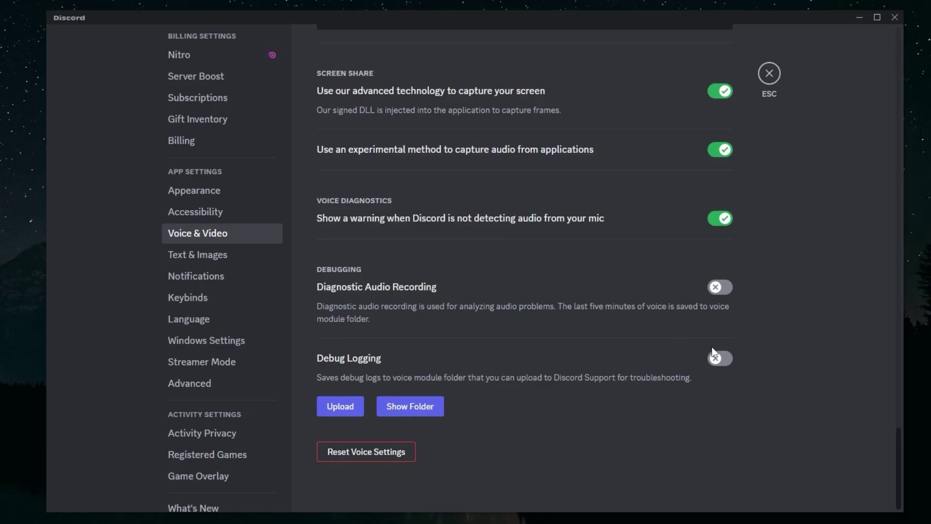
{"action": "left_click", "coordinate": [206, 340]}
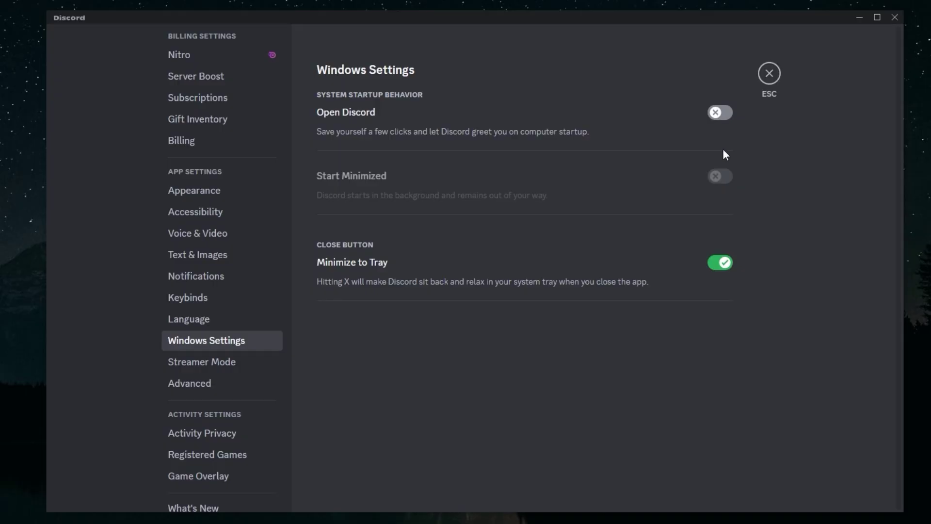
Step: Try to turn off Hardware Acceleration in the Advanced settings
{"action": "left_click", "coordinate": [223, 385]}
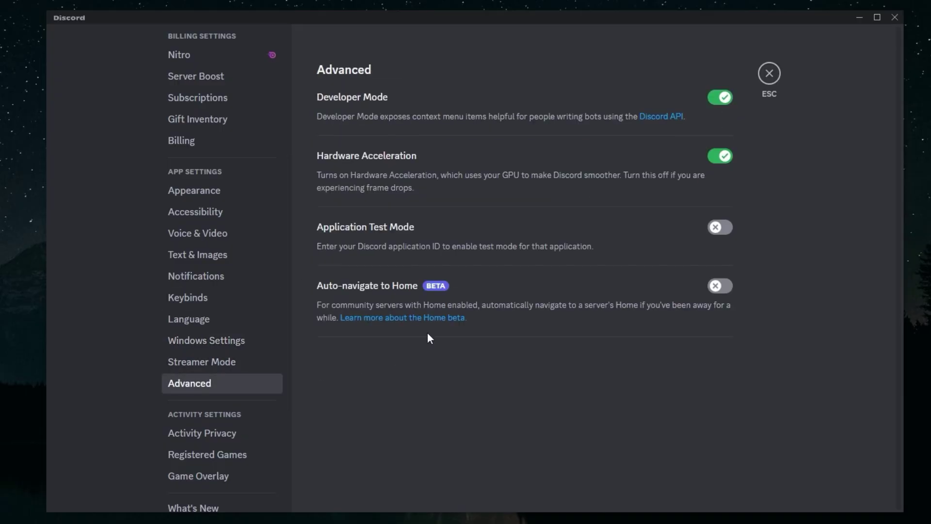
{"action": "left_click", "coordinate": [720, 163]}
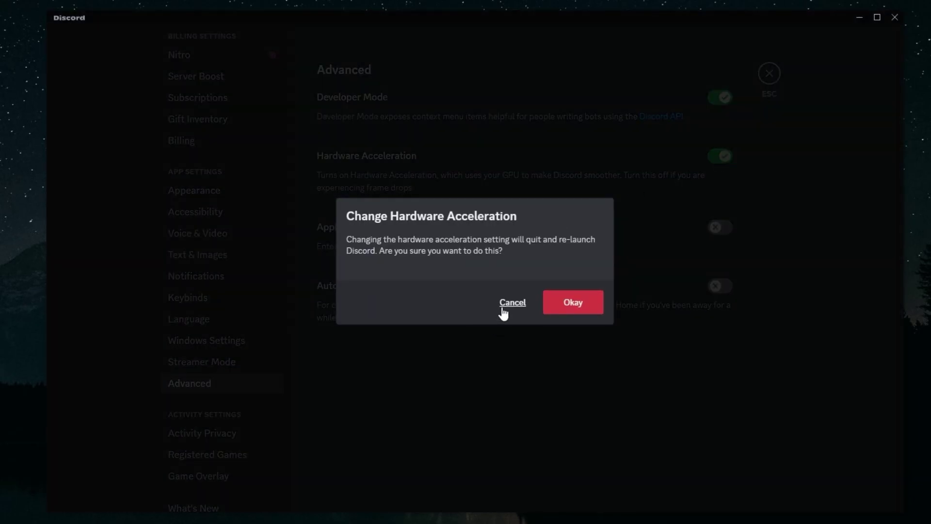
{"action": "left_click", "coordinate": [503, 312]}
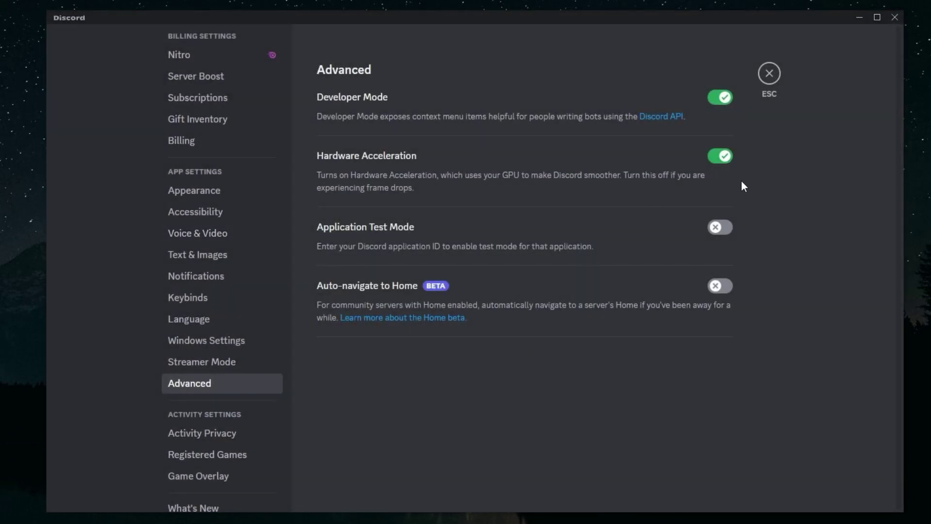
Step: Check the in-game overlay option in the Game Overlay settings and close the Discord window
{"action": "scroll", "coordinate": [226, 284], "scroll_direction": "down", "scroll_amount": 4}
{"action": "left_click", "coordinate": [226, 285]}
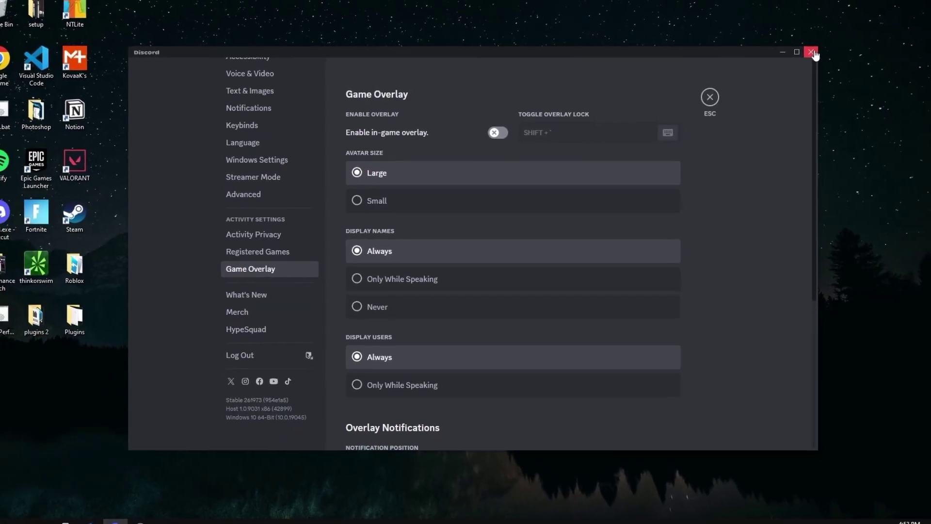
{"action": "left_click", "coordinate": [895, 18]}
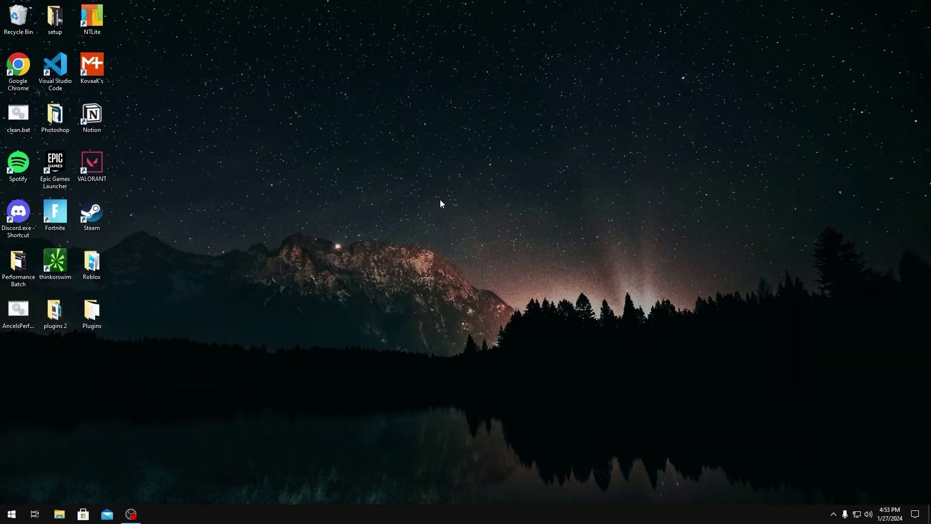